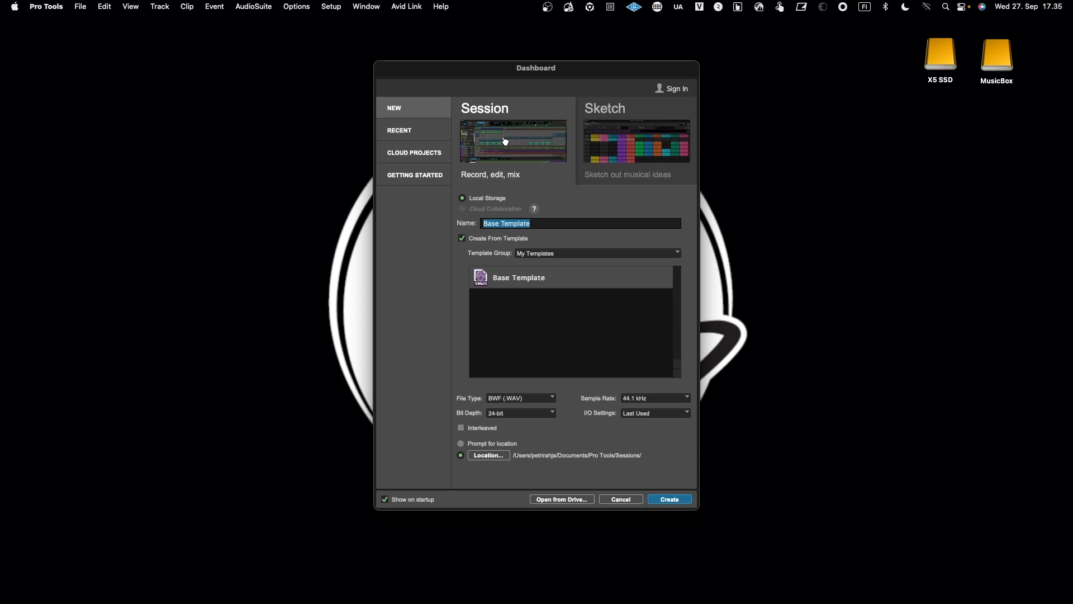
Create a local session named YourDAW from the Base Template in the My Templates group.
left_click(617, 136)
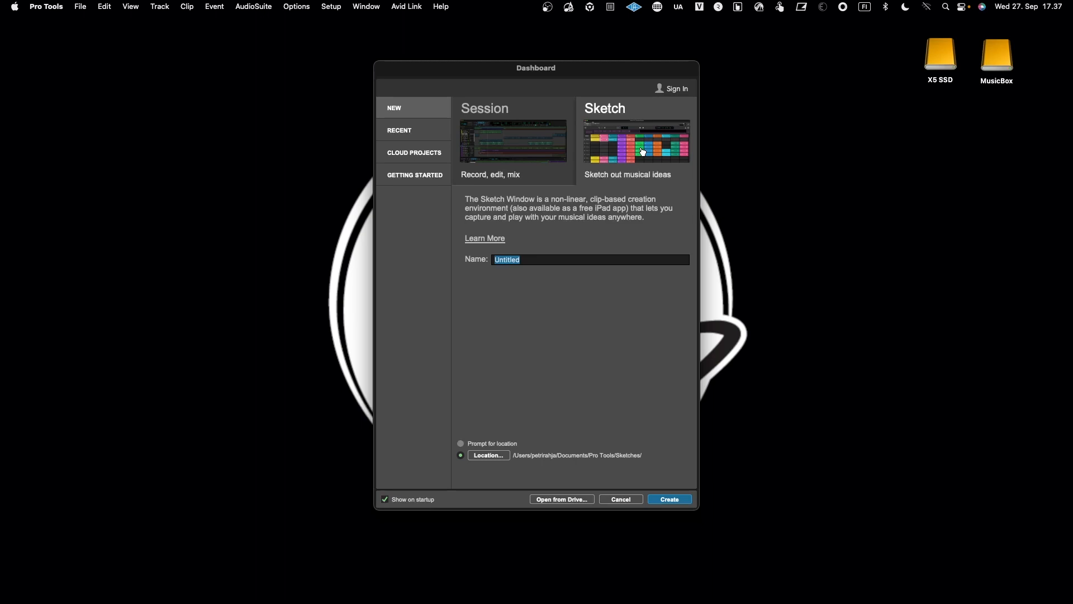
left_click(521, 141)
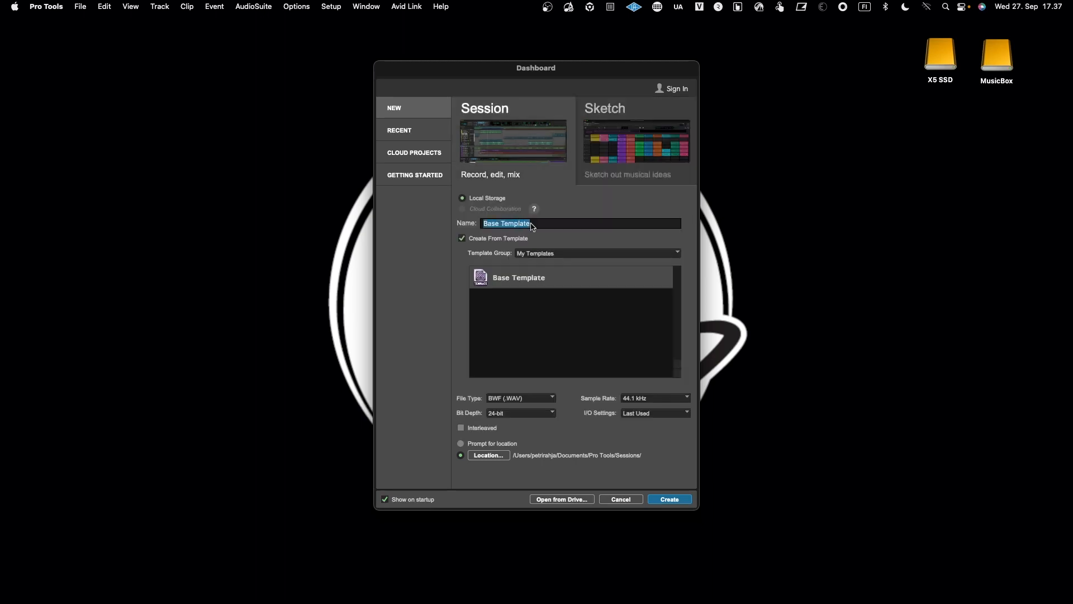
type("YourDAW")
left_click(670, 499)
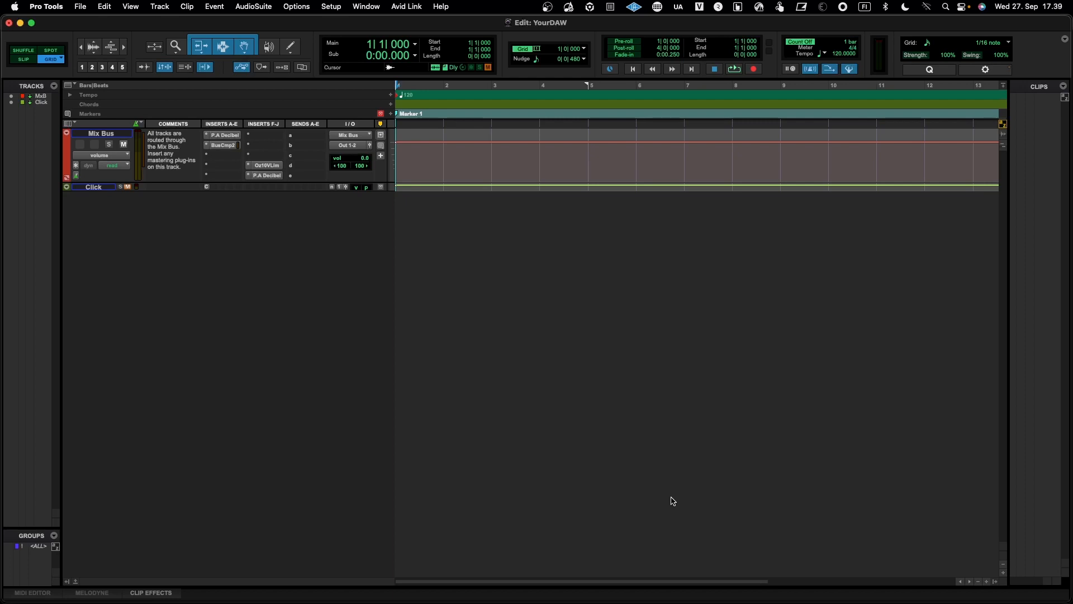
Switch back and forth between the Edit and Mix windows to view the session in both, ending in the Edit window.
key("super+equal")
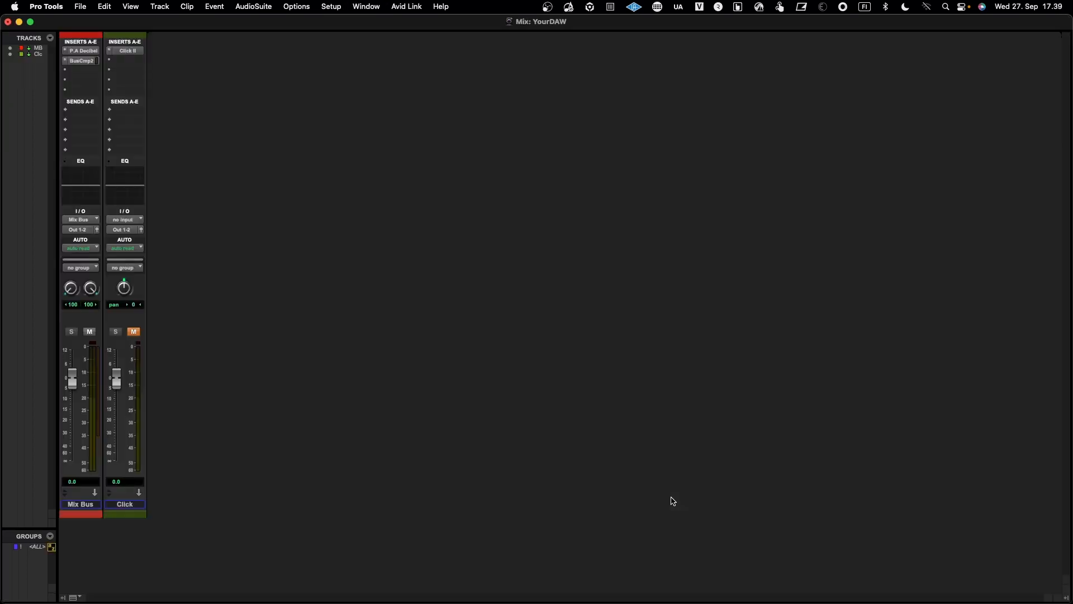
key("super+equal")
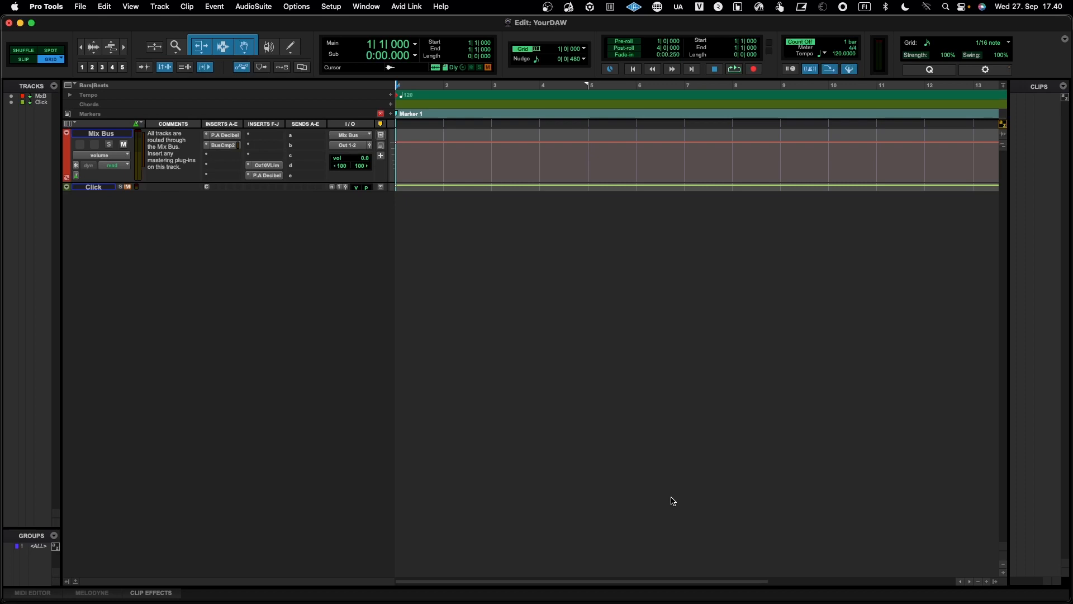
key("super+equal")
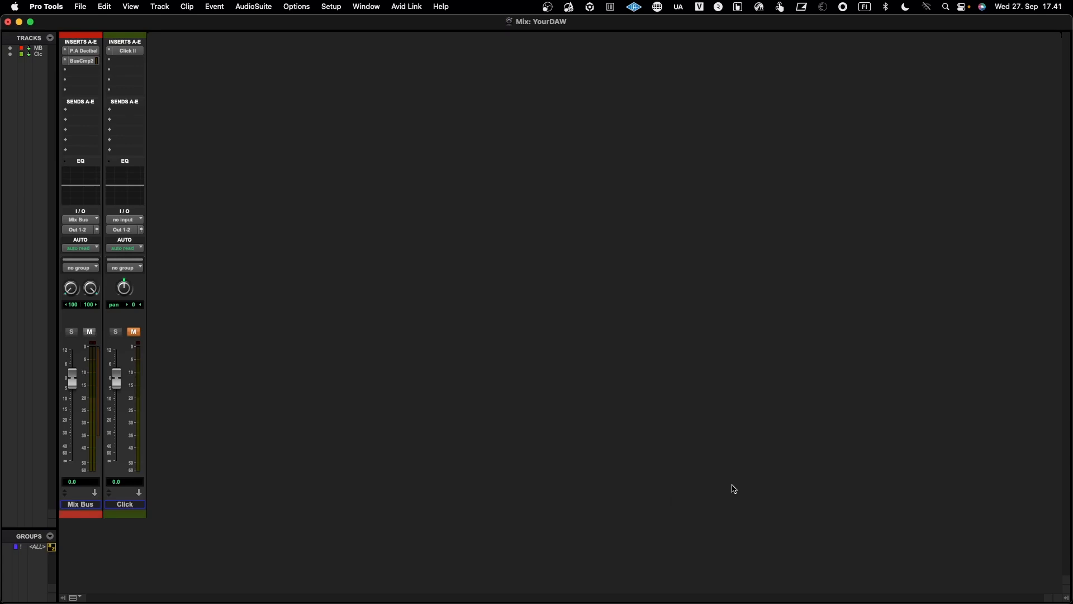
key("super+equal")
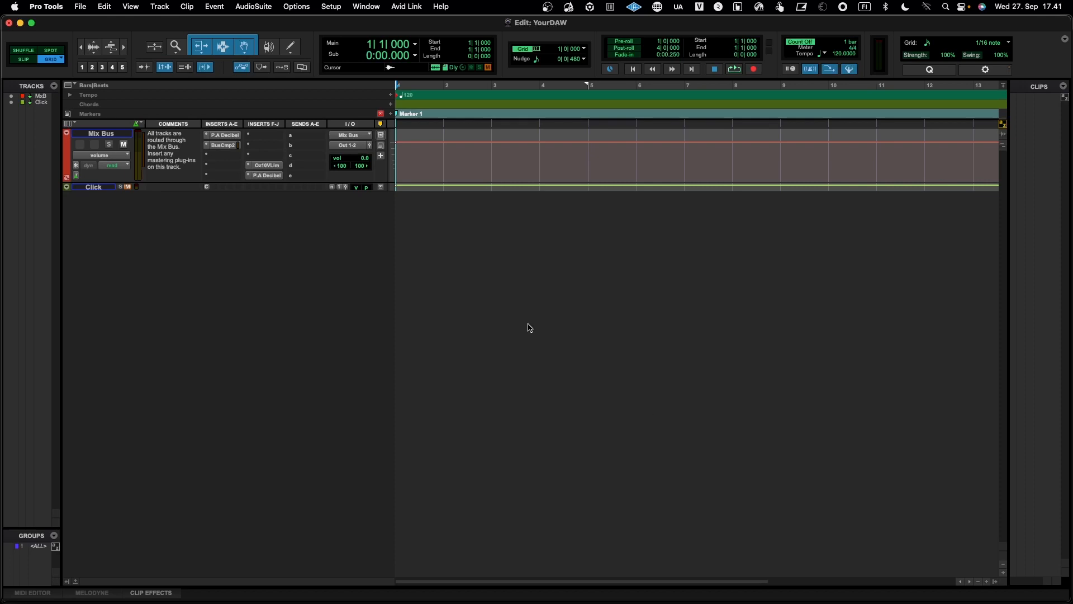
Start adding new tracks and configure the first one as a stereo audio track in ticks.
left_click(158, 8)
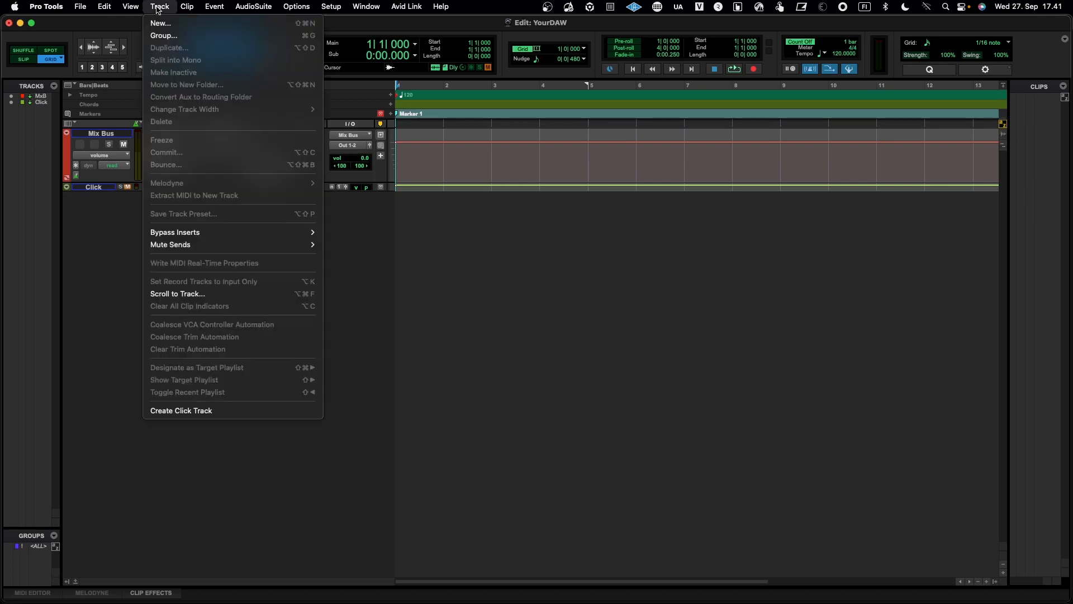
left_click(163, 25)
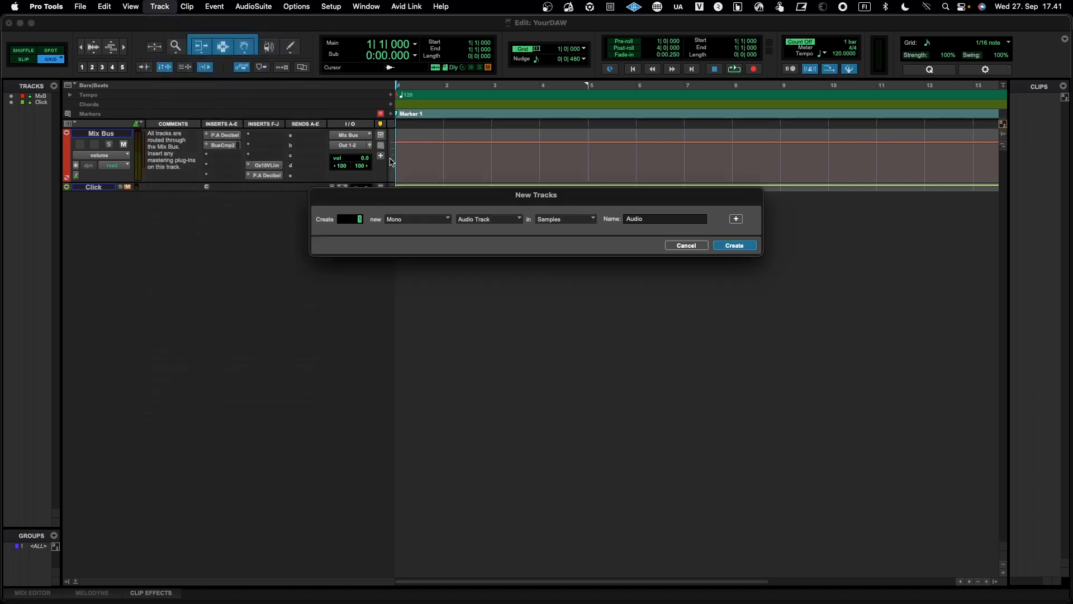
left_click(504, 223)
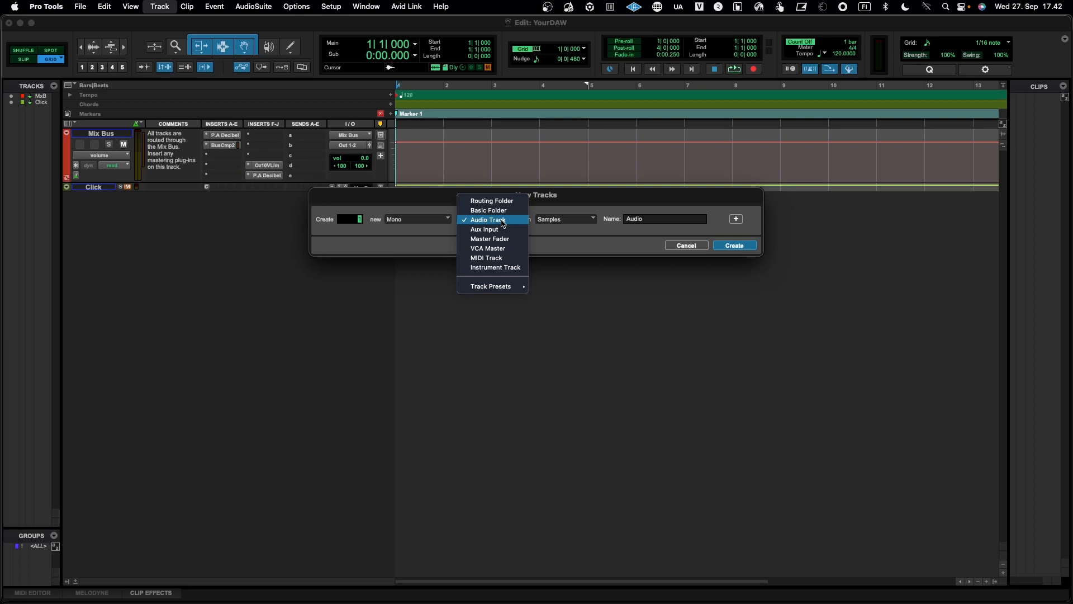
left_click(504, 223)
left_click(427, 220)
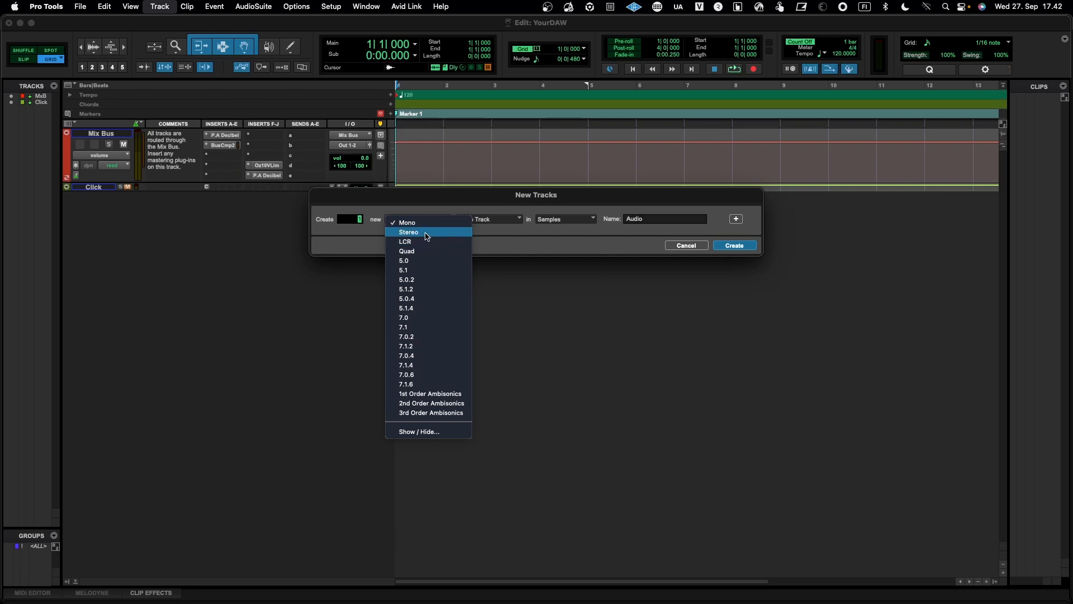
left_click(428, 233)
left_click(553, 228)
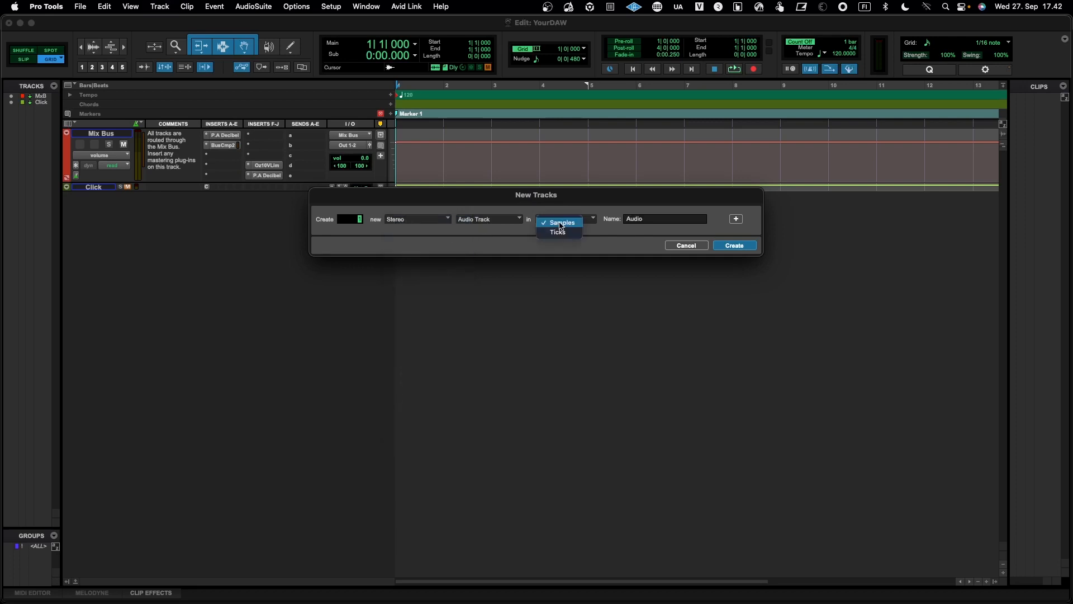
left_click(560, 234)
Add a second entry for a stereo instrument track in ticks and create both tracks.
left_click(737, 219)
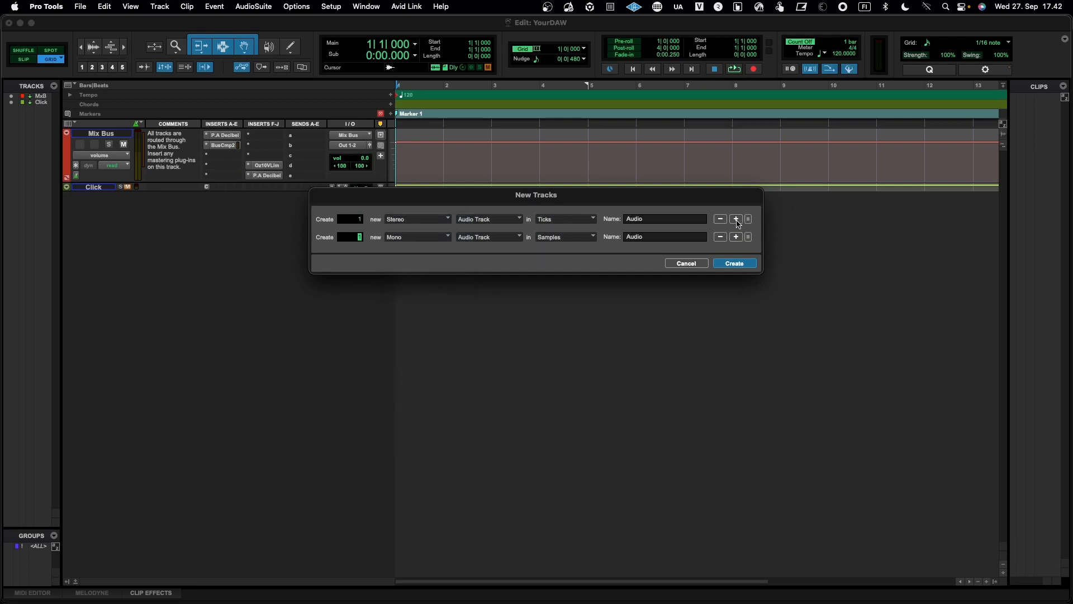
left_click(429, 237)
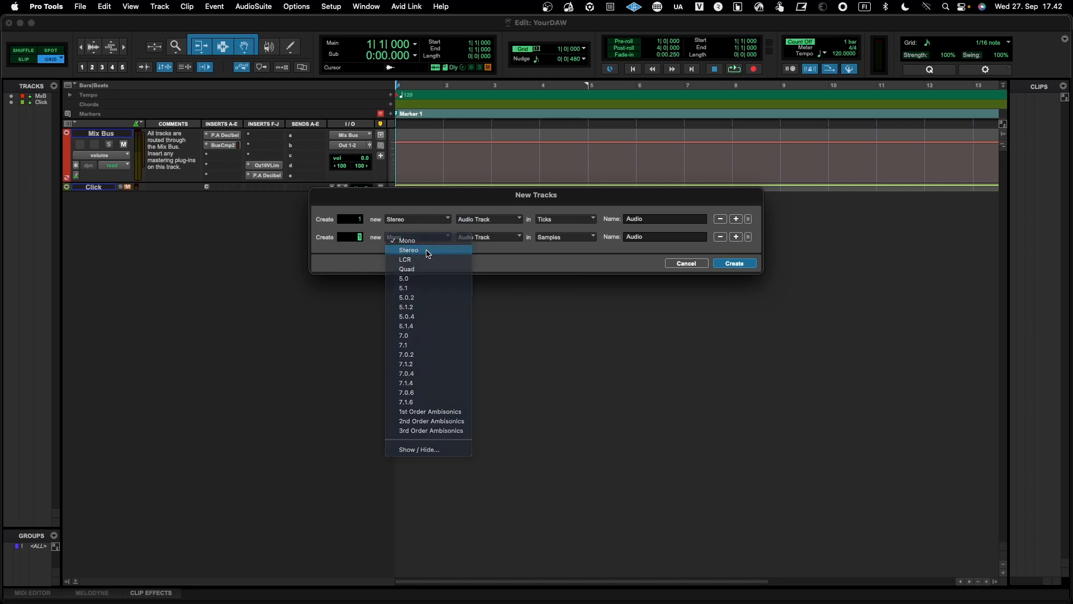
left_click(428, 250)
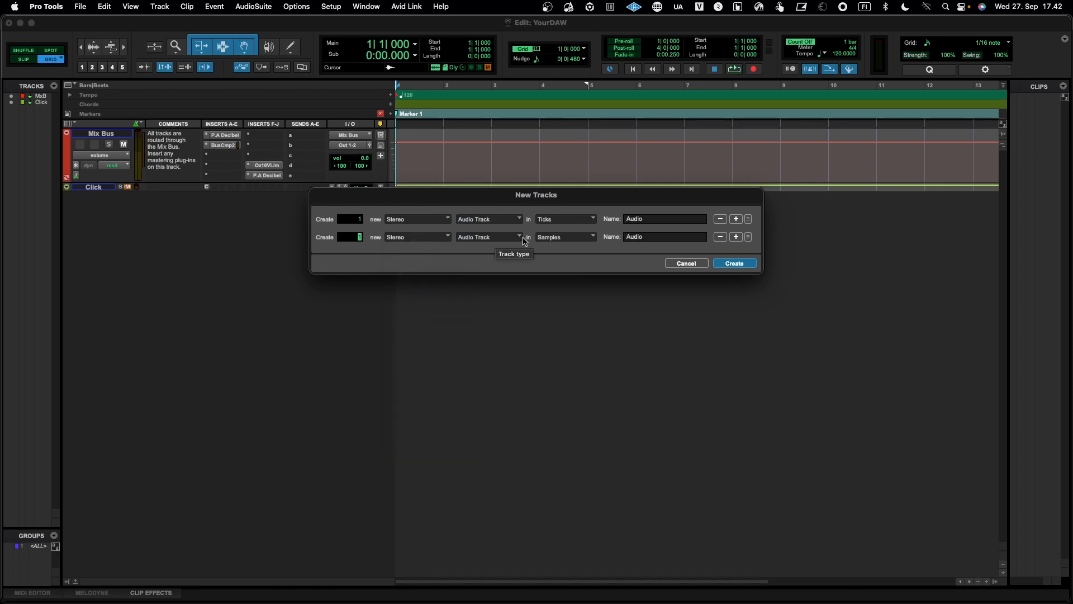
left_click(497, 239)
left_click(505, 286)
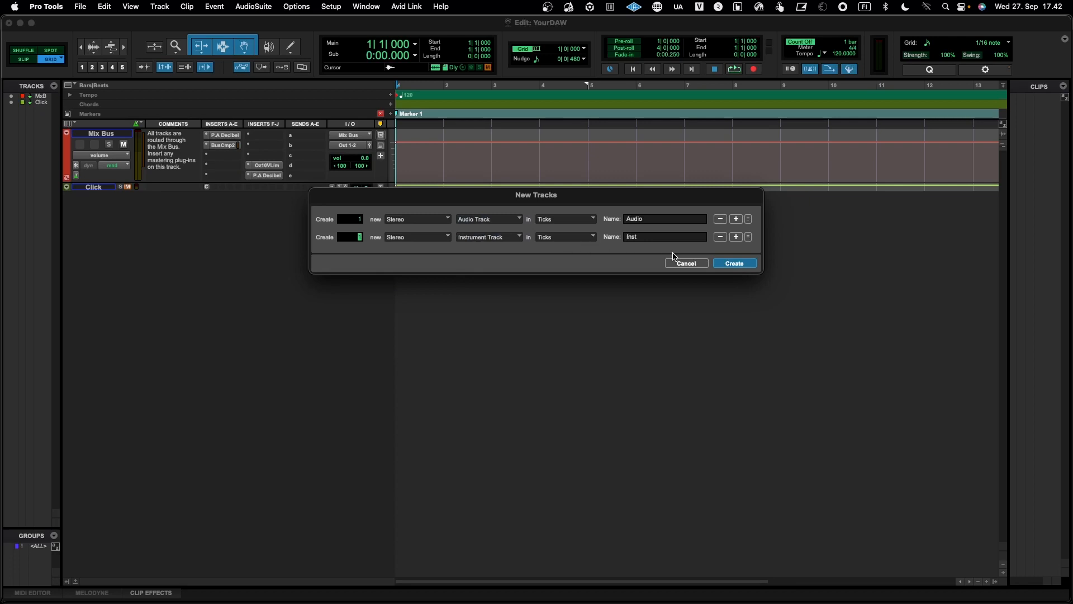
left_click(736, 264)
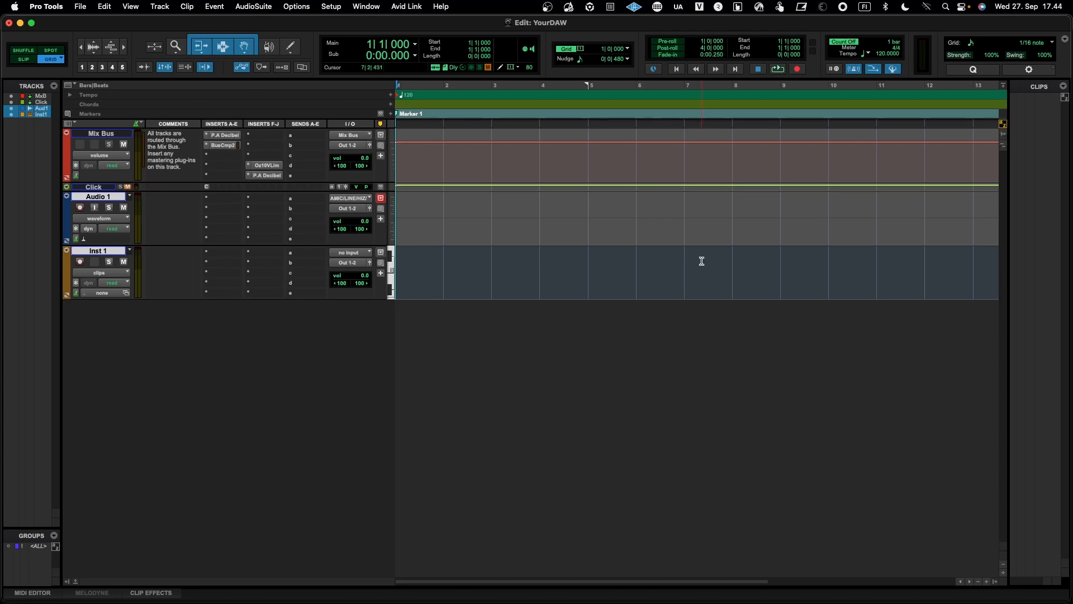
Open a new Soundbase workspace and move its window clear of the track headers.
left_click(372, 8)
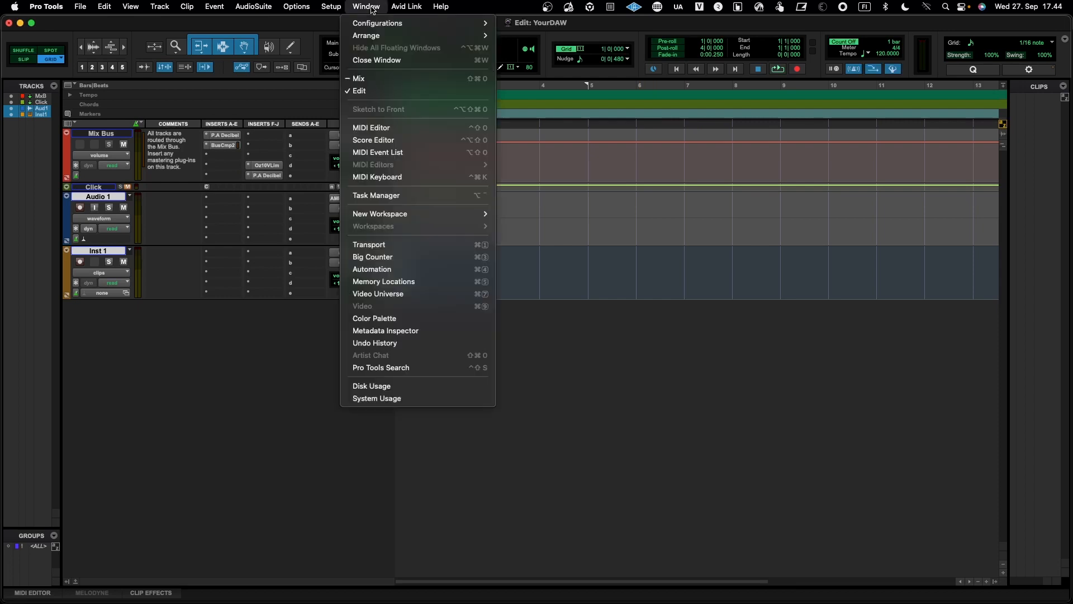
mouse_move(398, 212)
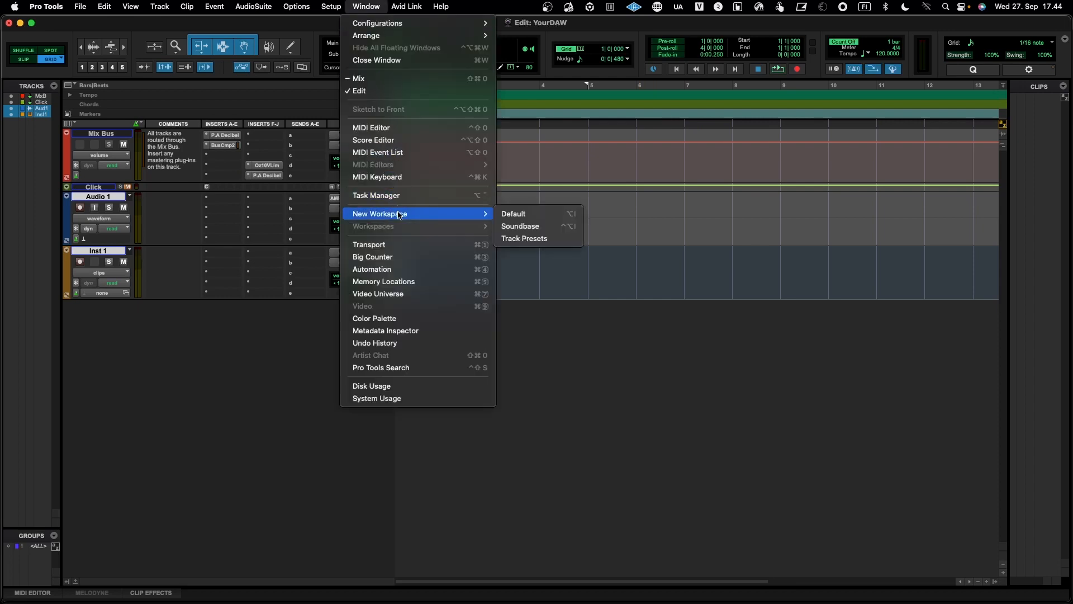
left_click(516, 228)
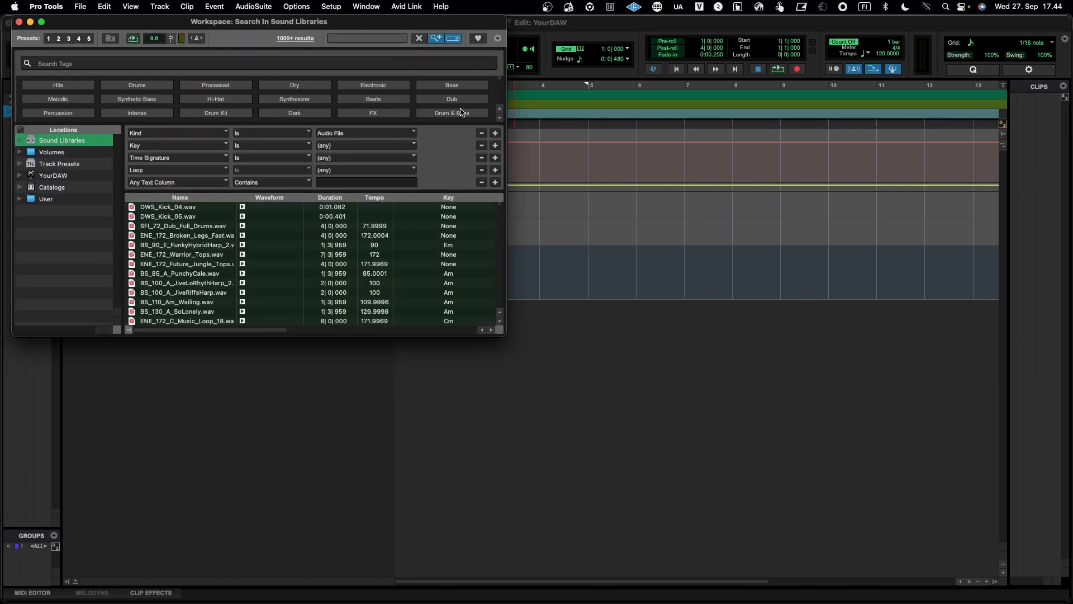
left_click_drag(423, 23, 905, 192)
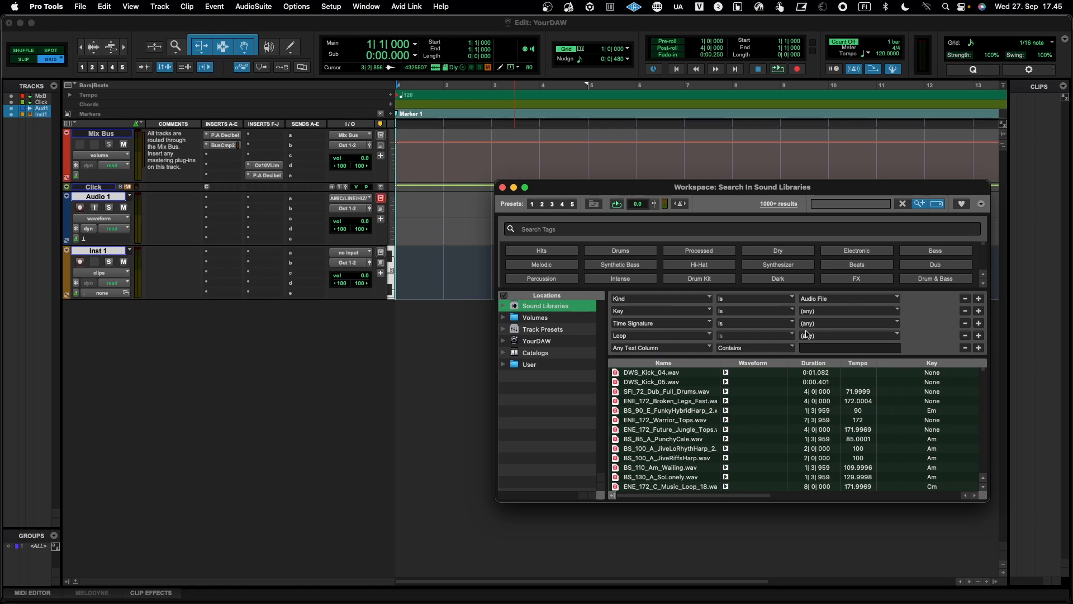
Preview SFI_72_Dub_Full_Drums.wav, place it at bar 1 of the Audio 1 track, and close the sound browser.
left_click(688, 392)
left_click(726, 391)
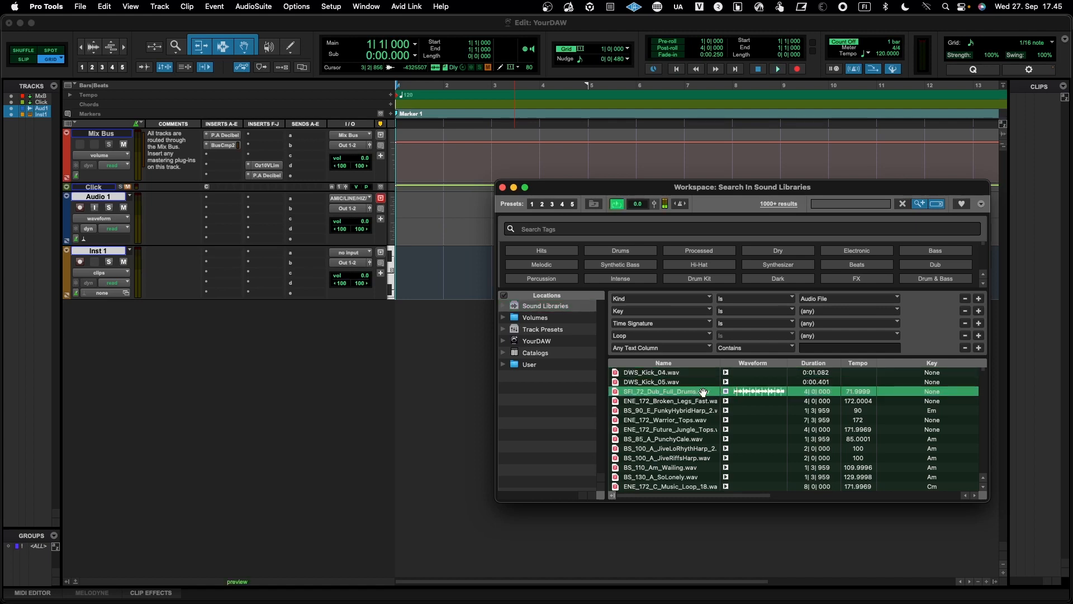
left_click_drag(704, 393, 402, 229)
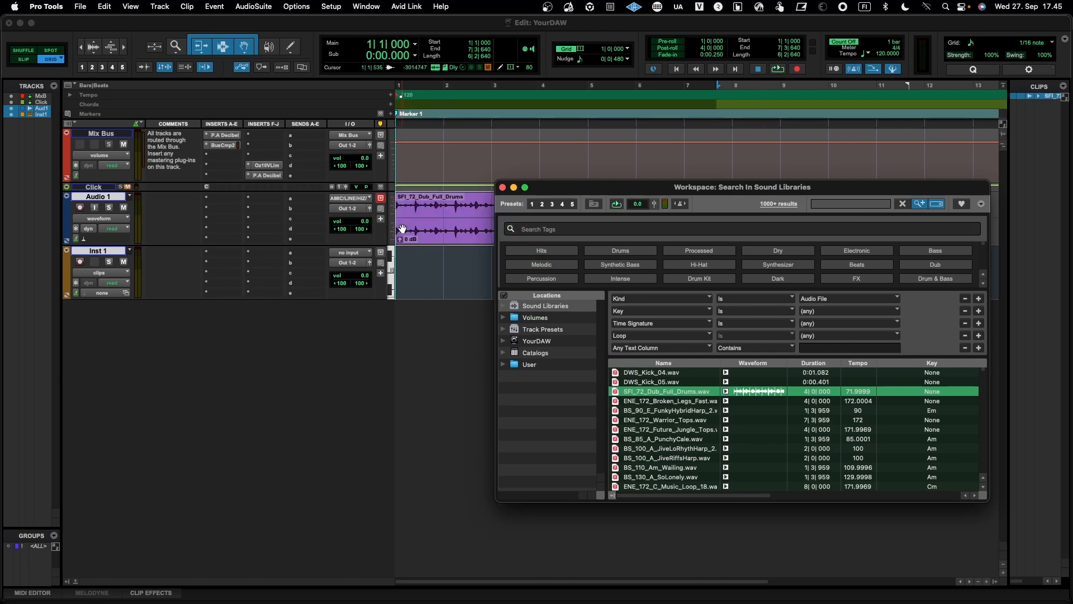
key("super+w")
Find AIR Dynamic Delay (stereo) by searching for delay, add it to the first insert of Audio 1, and close its window.
left_click(228, 202)
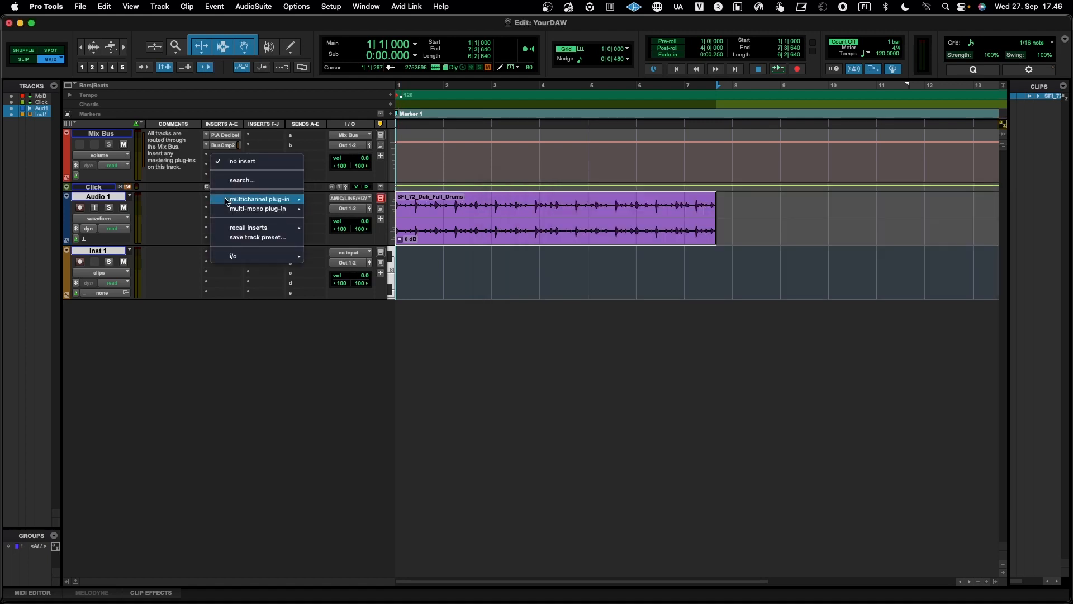
left_click(233, 181)
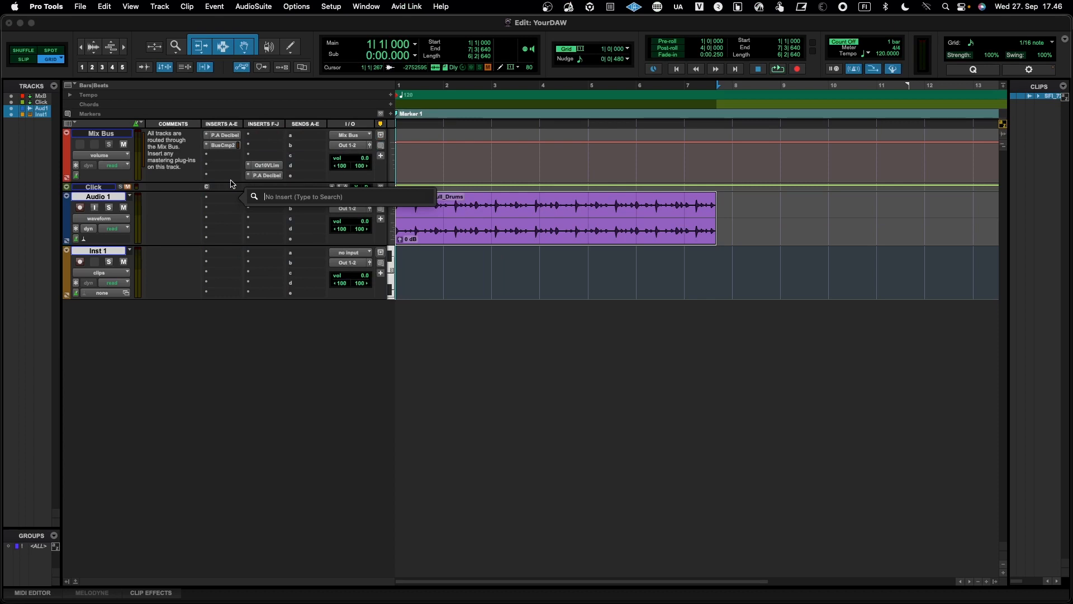
type("dela")
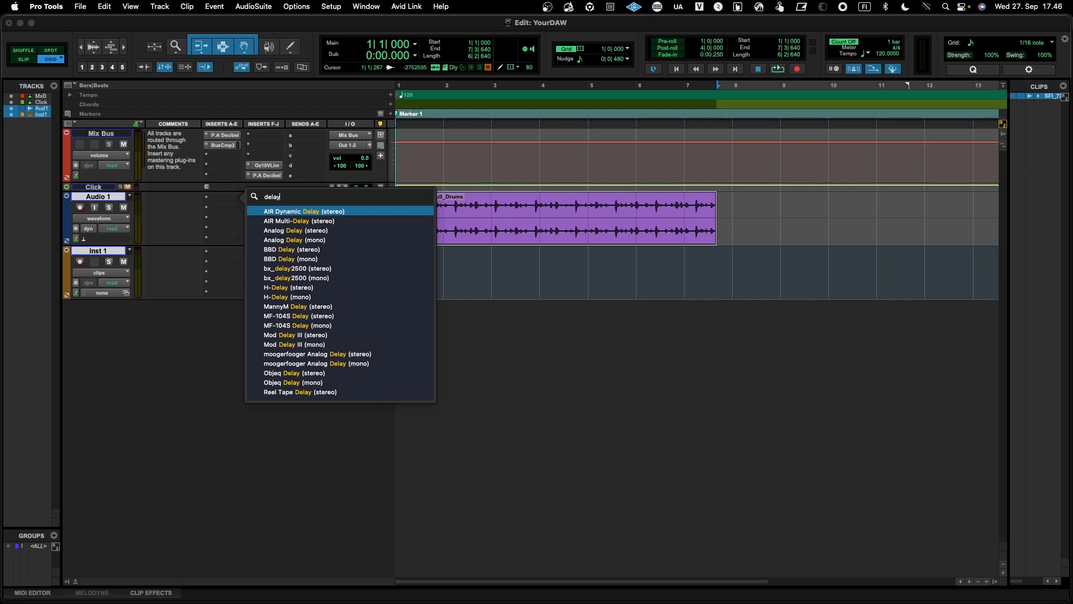
type("y")
key("Return")
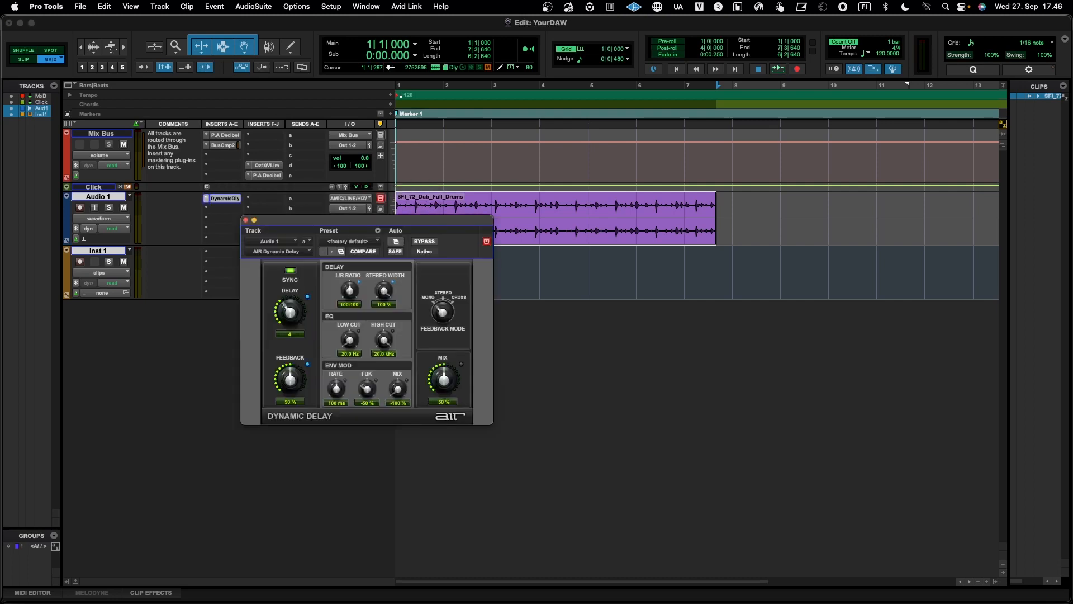
left_click(246, 220)
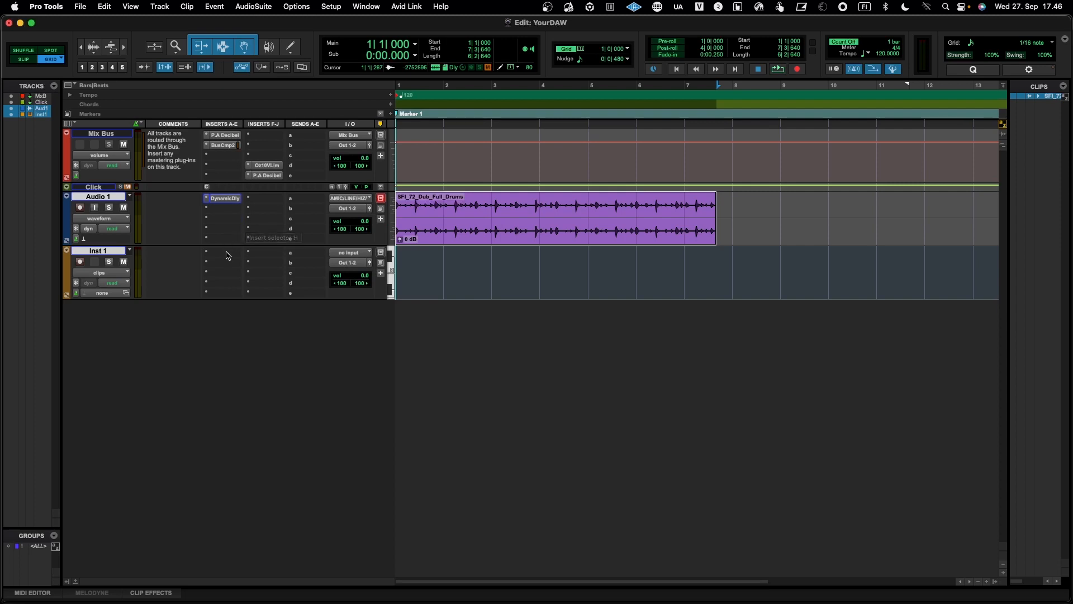
left_click(247, 224)
Search for piano, add UADx Ravel Grand Piano (stereo) to the first insert of Inst 1, and close its window.
mouse_move(227, 254)
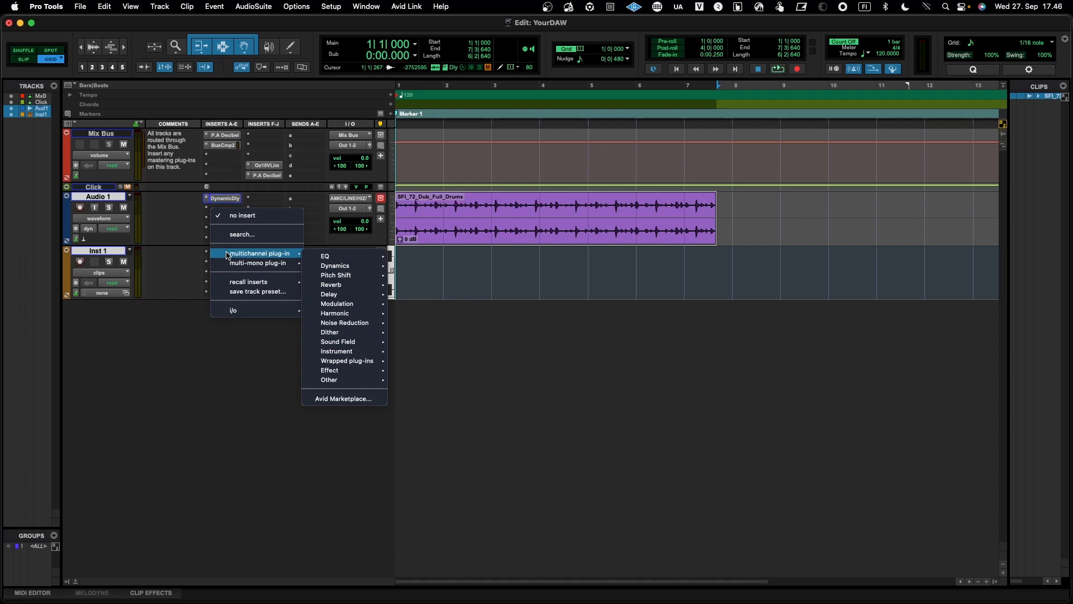
left_click(233, 238)
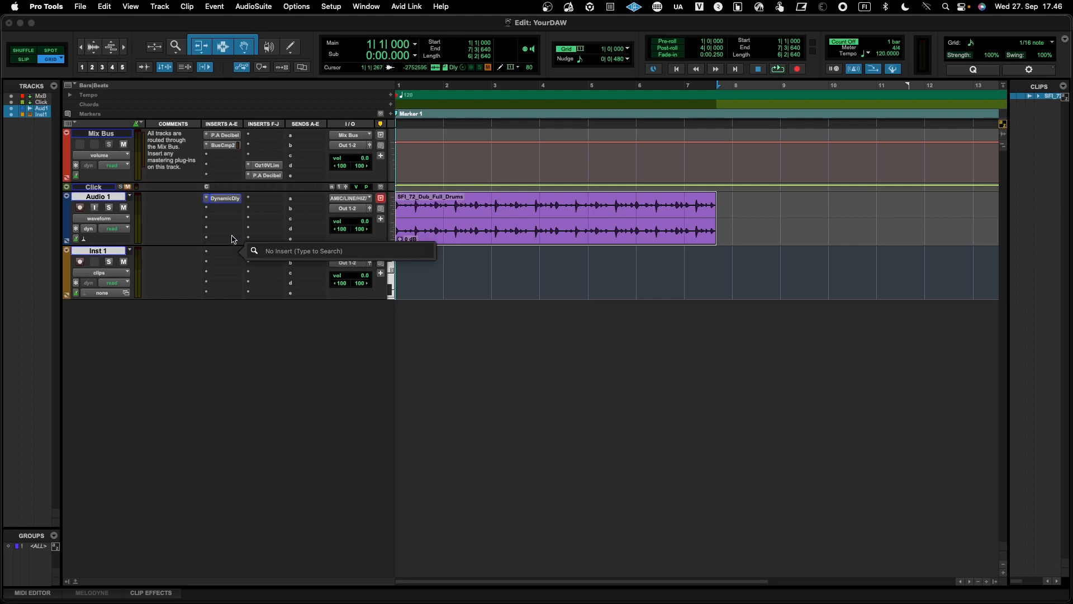
type("piano")
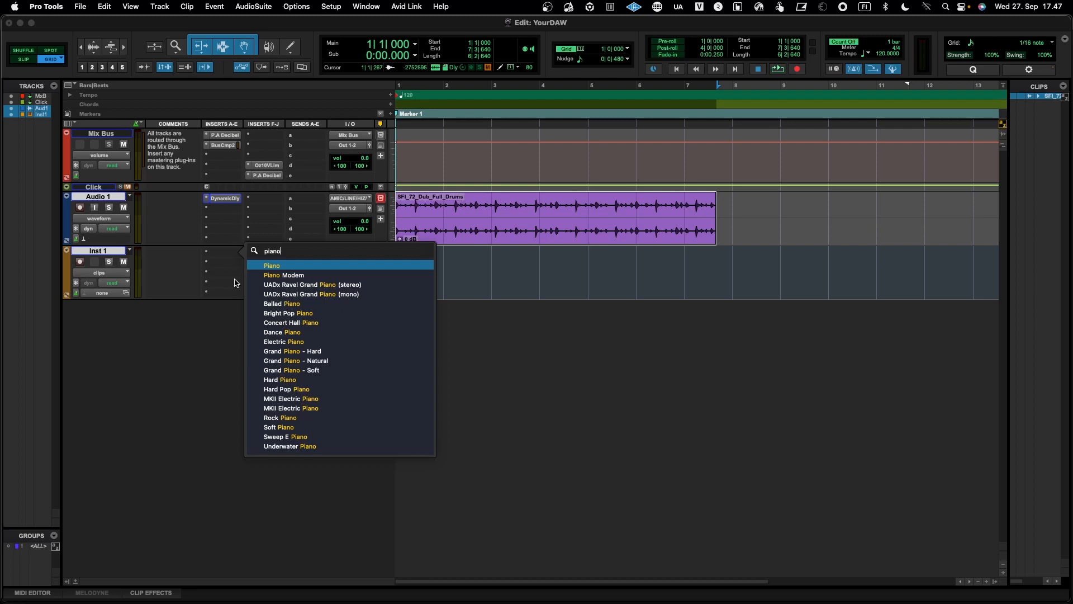
left_click(322, 287)
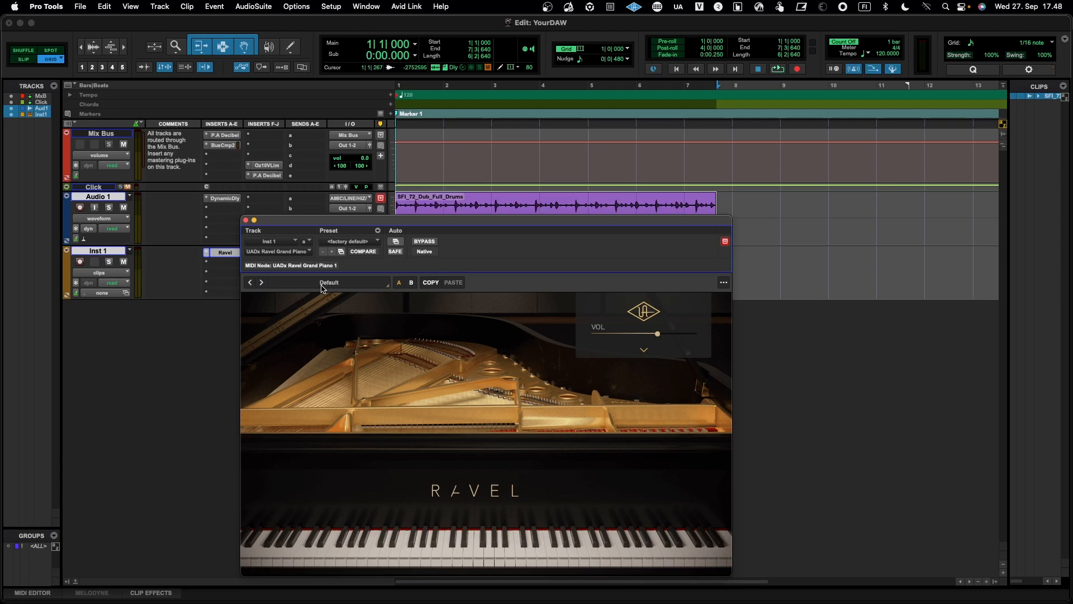
left_click(246, 220)
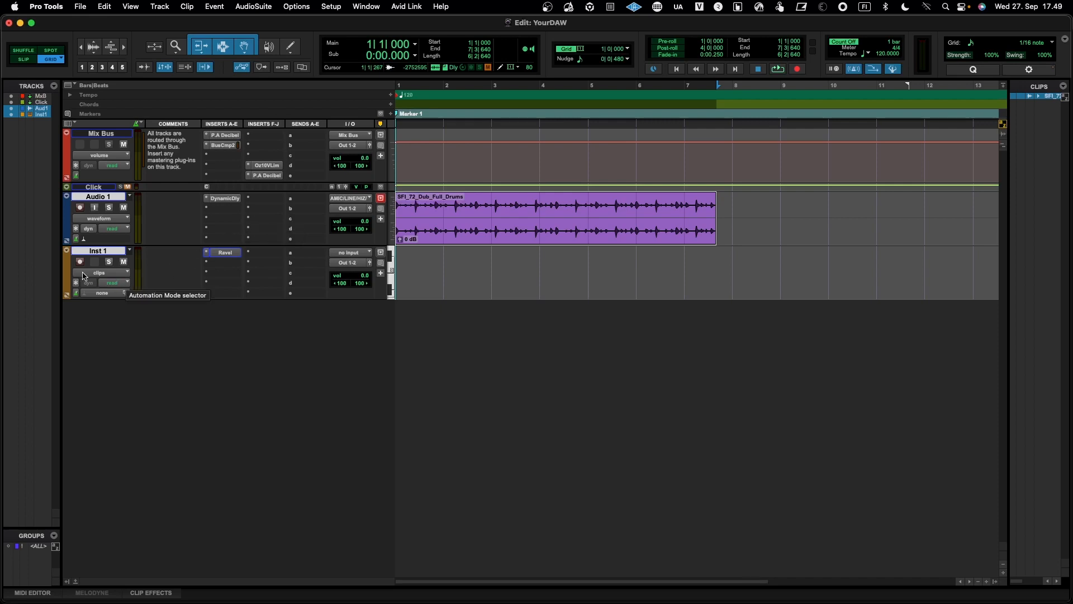
Select only the Inst 1 track and show the docked MIDI editor for it.
left_click(41, 103)
left_click(42, 114)
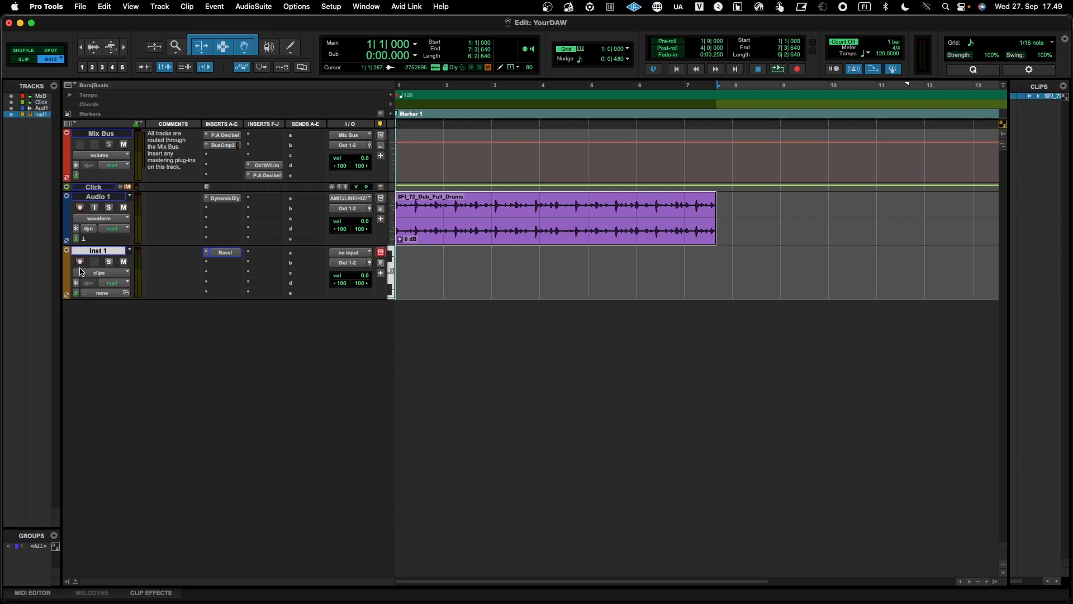
left_click(34, 594)
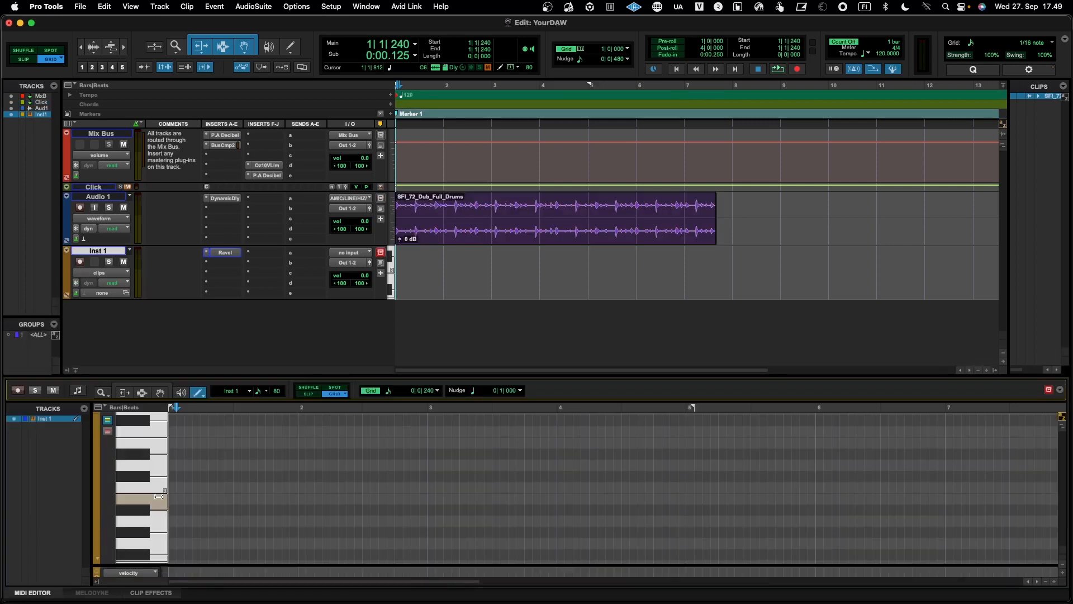
Draw three ascending notes C3, D3 and E3 on Inst 1, each about one bar long, starting at bars 1, 2 and 3.
left_click(172, 487)
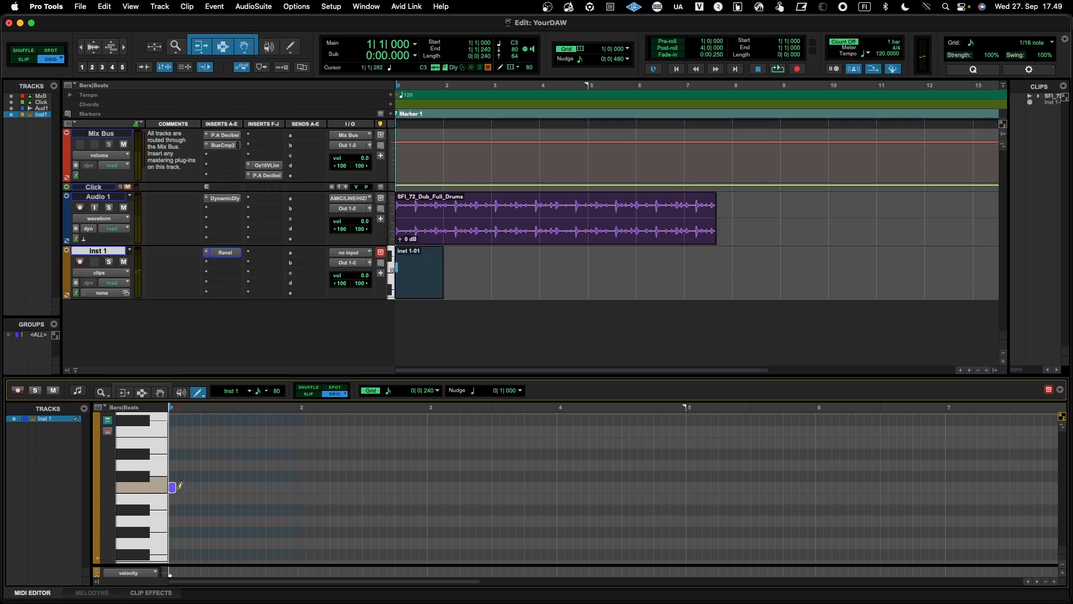
mouse_move(172, 488)
left_mouse_down()
mouse_move(289, 492)
mouse_move(300, 464)
mouse_move(428, 468)
left_mouse_up()
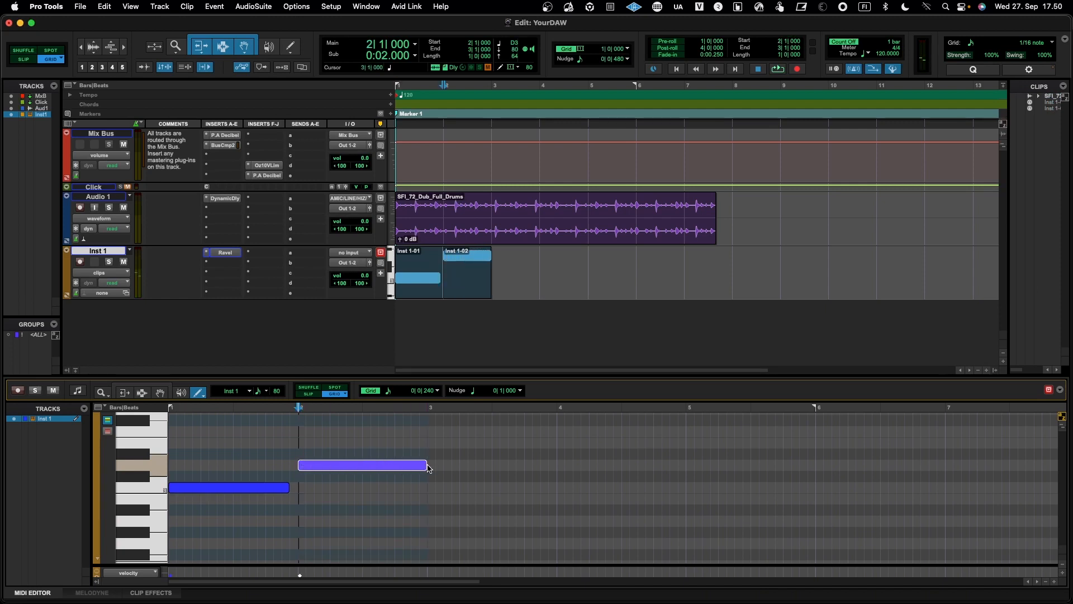
left_click(431, 443)
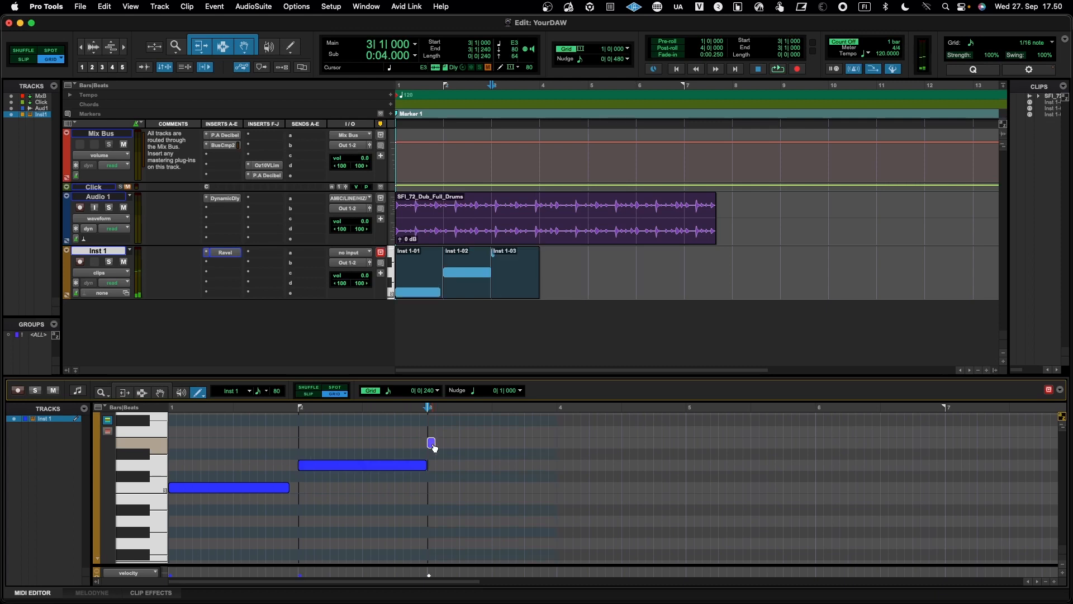
left_click_drag(432, 443, 556, 448)
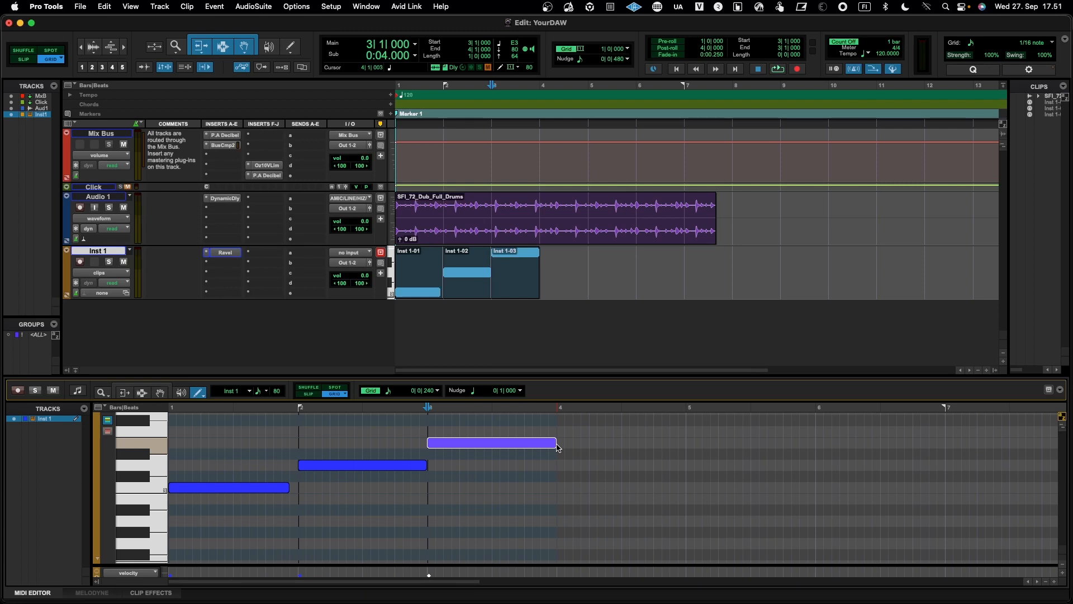
View the three Inst 1 notes together in a separate MIDI Editor window, and close that window.
left_click(363, 7)
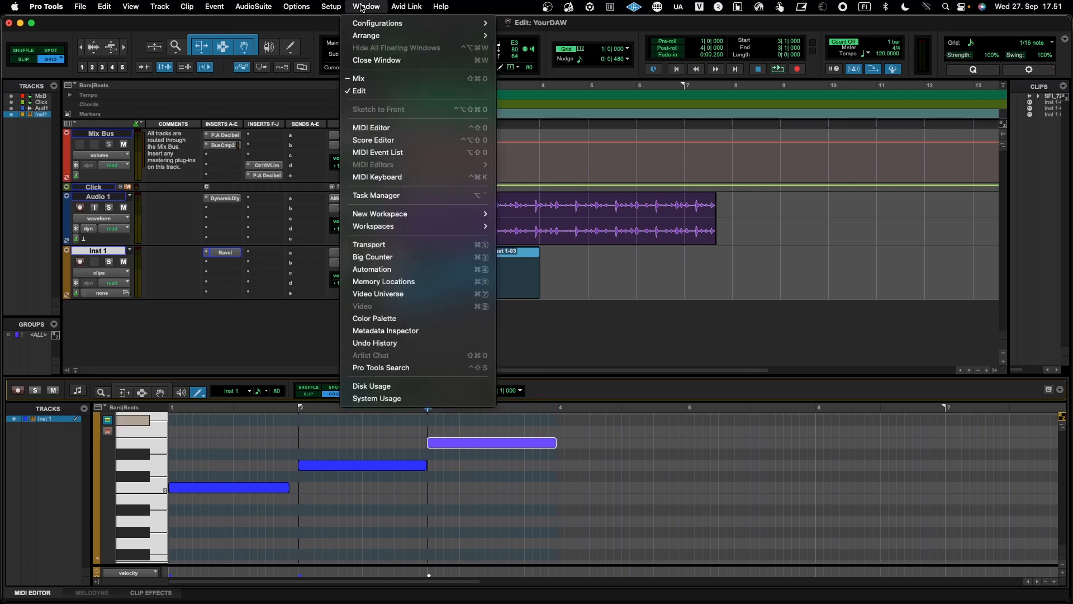
left_click(376, 132)
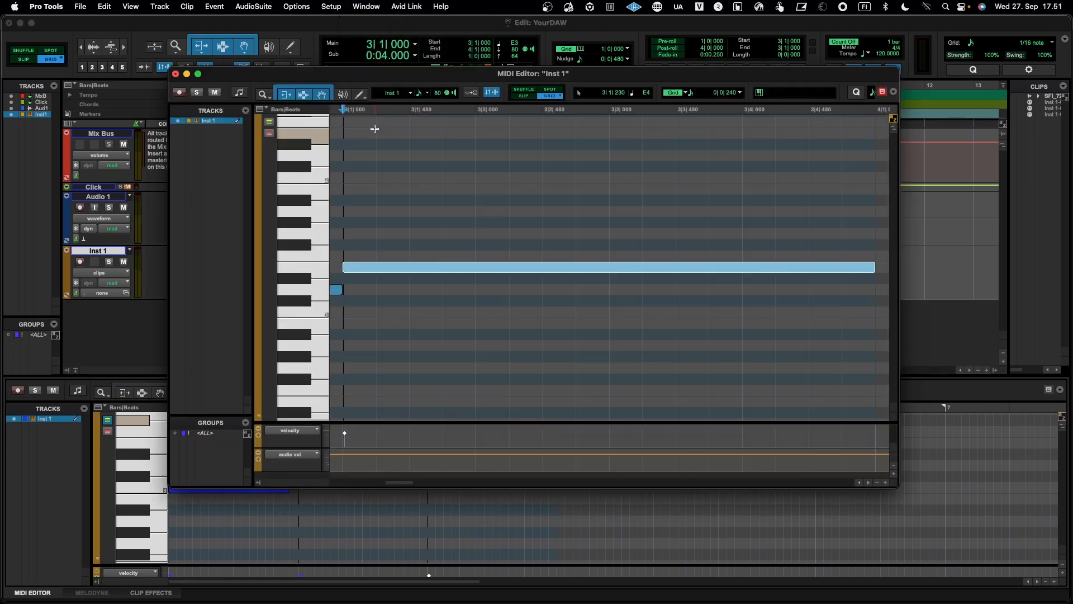
scroll(438, 218, "down", 10)
scroll(438, 217, "down", 1)
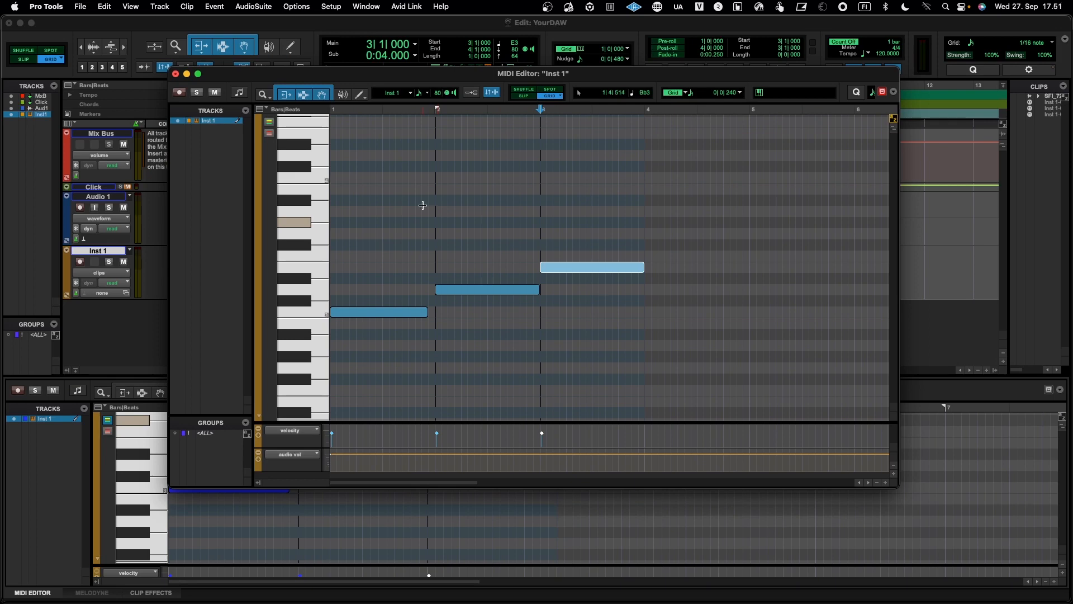
left_click(176, 74)
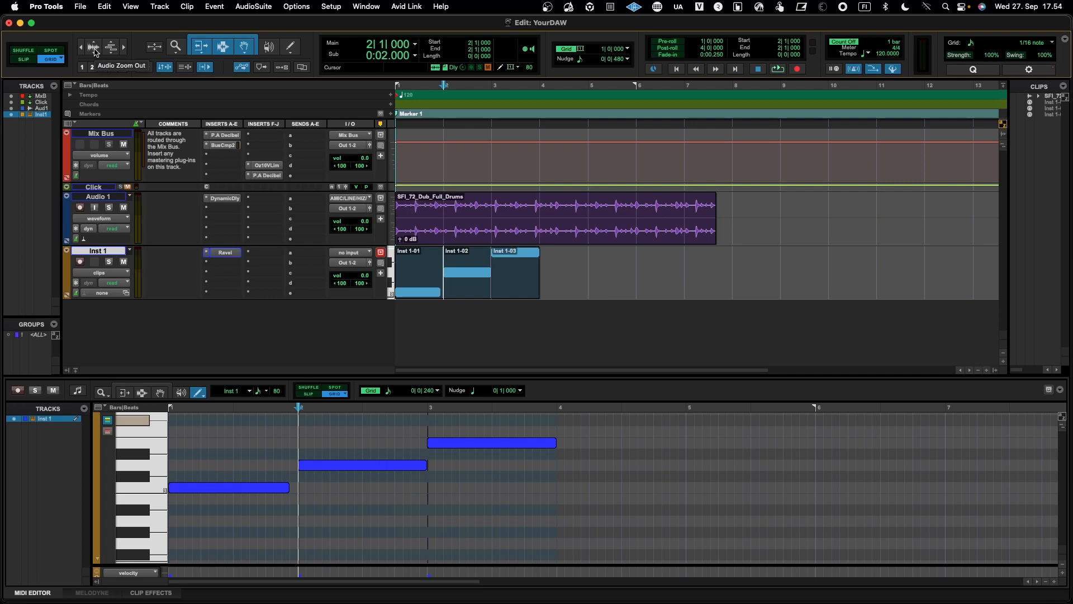
Zoom the Edit window's timeline in to roughly the first three bars and enlarge the audio waveform's display height.
left_click(125, 52)
left_click(125, 52)
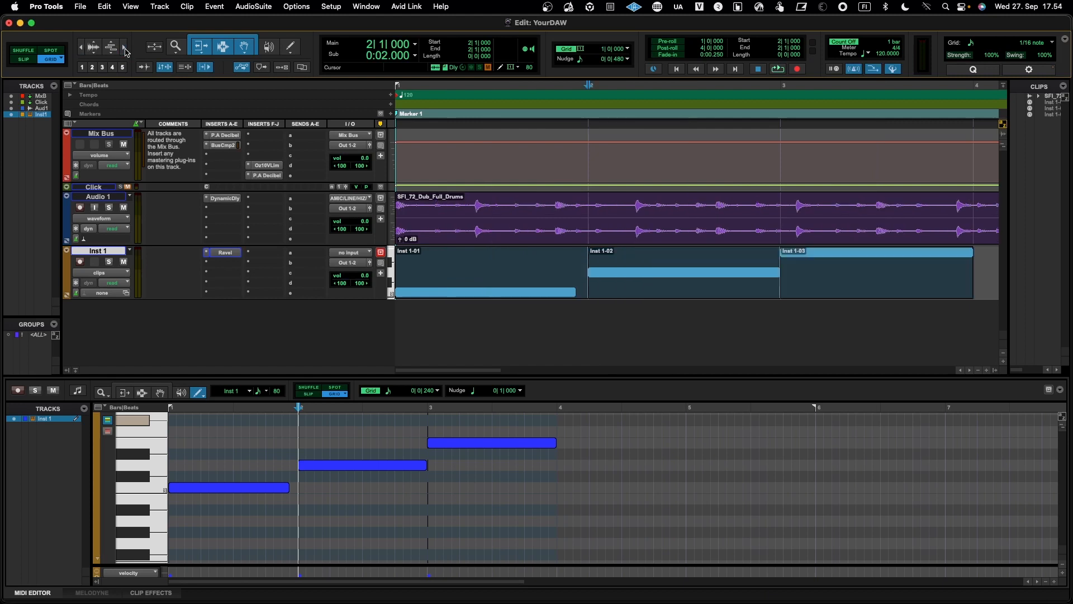
left_click(97, 44)
left_click(97, 44)
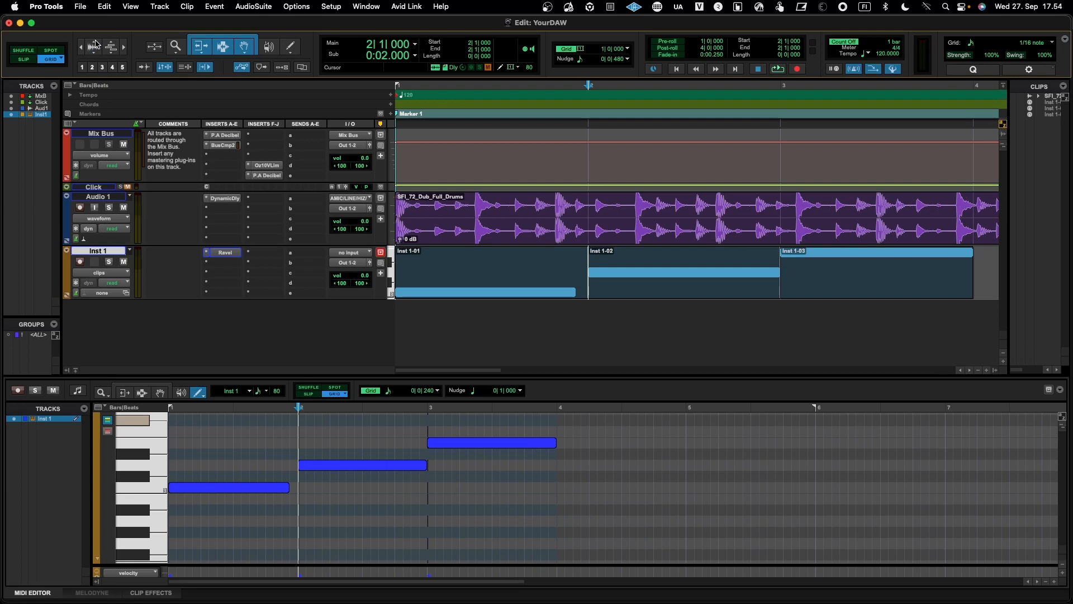